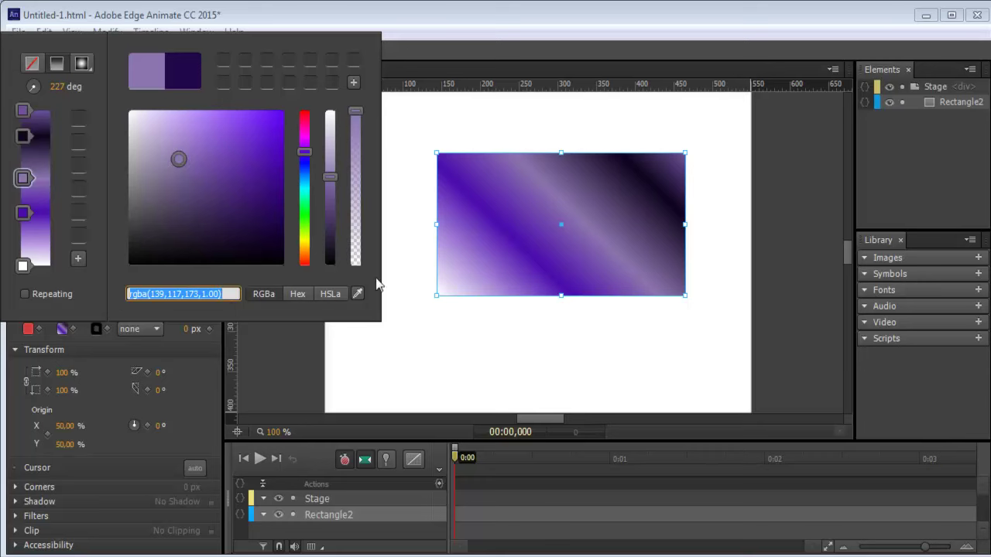
Try a solid and a dashed border style on the gradient-filled rectangle.
{"action": "left_click", "coordinate": [538, 250]}
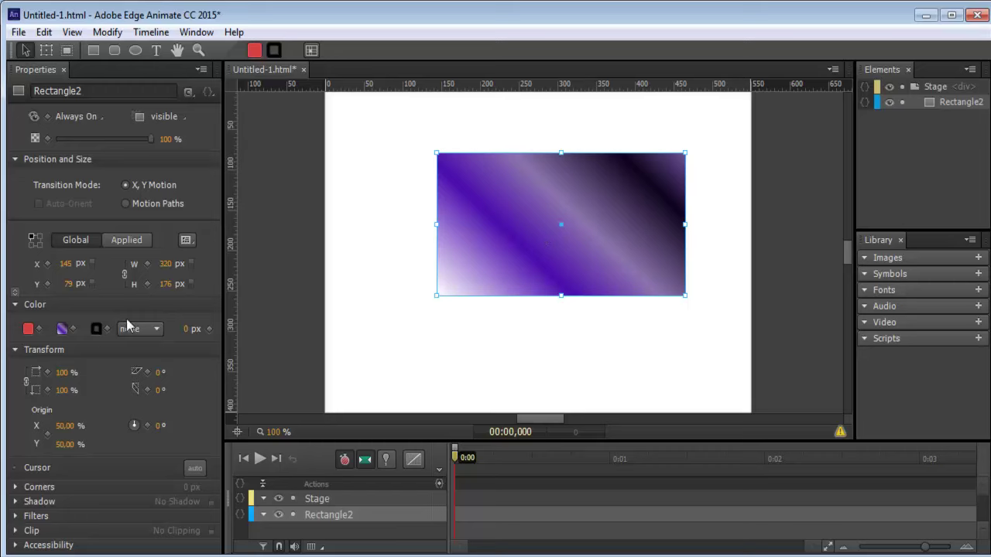
{"action": "left_click", "coordinate": [96, 329]}
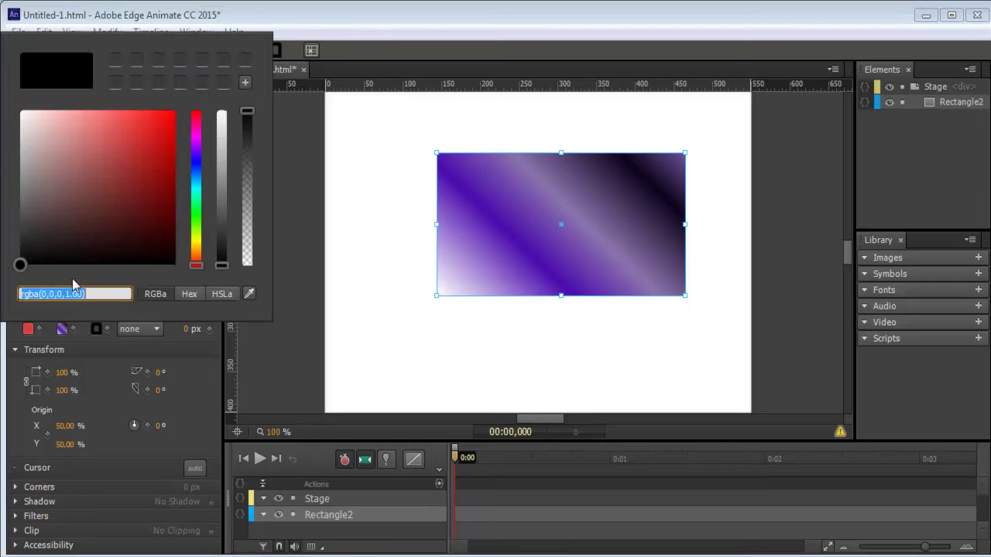
{"action": "left_click", "coordinate": [150, 329]}
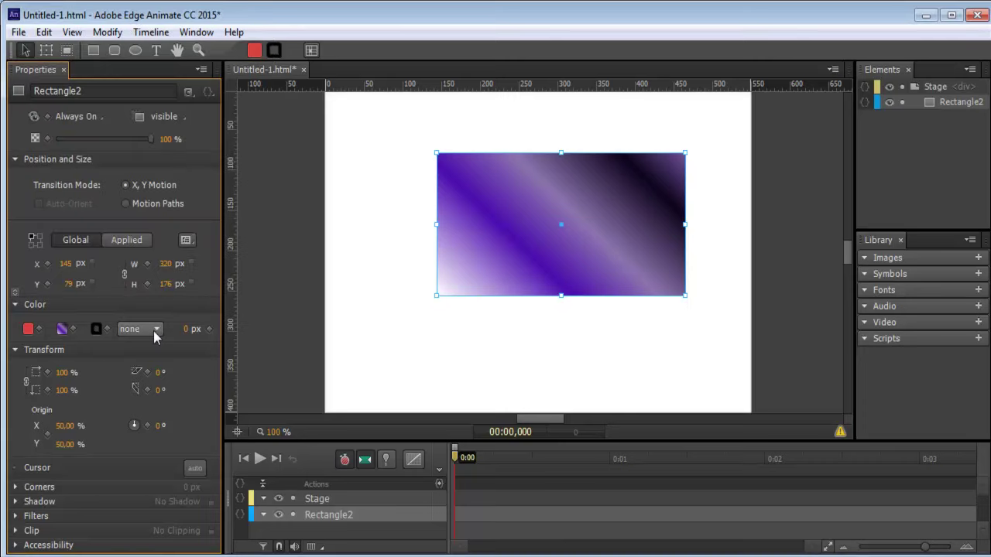
{"action": "left_click", "coordinate": [150, 330]}
{"action": "left_click", "coordinate": [151, 369]}
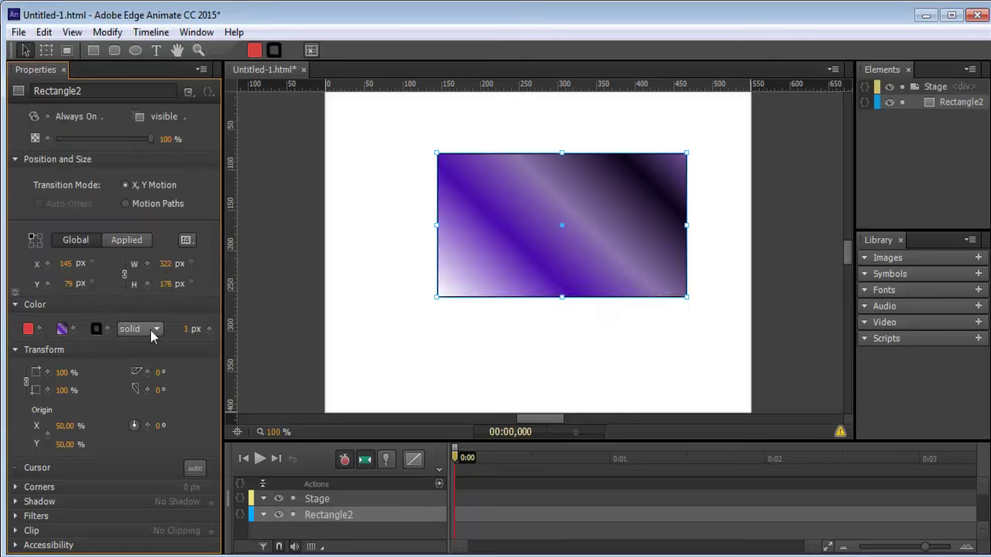
{"action": "left_click", "coordinate": [151, 330]}
{"action": "left_click", "coordinate": [155, 384]}
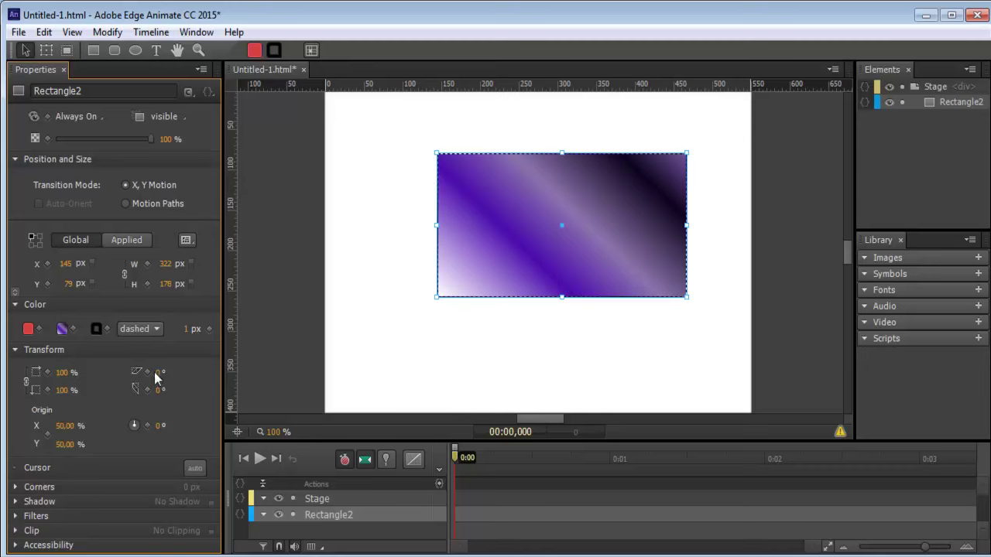
Set the rectangle's border style to dotted with a width of 22 px.
{"action": "left_click", "coordinate": [149, 331]}
{"action": "left_click", "coordinate": [148, 401]}
{"action": "left_click_drag", "start_coordinate": [186, 332], "coordinate": [209, 330]}
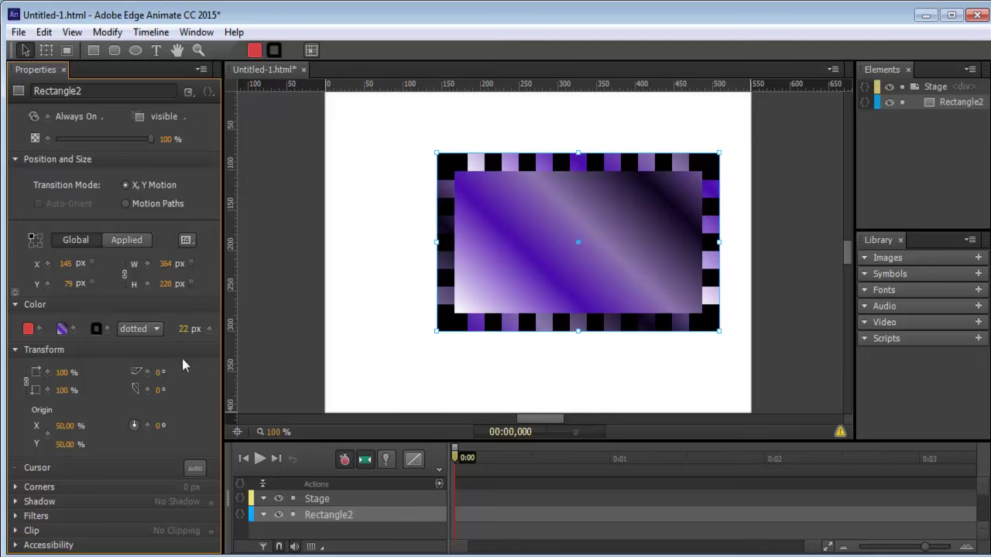
Compare the dashed and solid styles on the thick border, ending with dashed.
{"action": "left_click", "coordinate": [127, 329]}
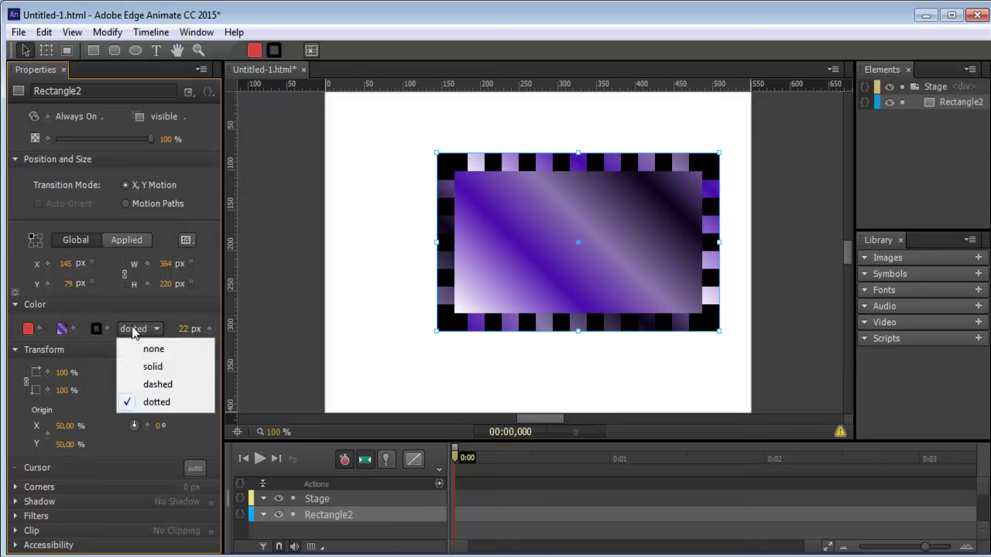
{"action": "left_click", "coordinate": [158, 385]}
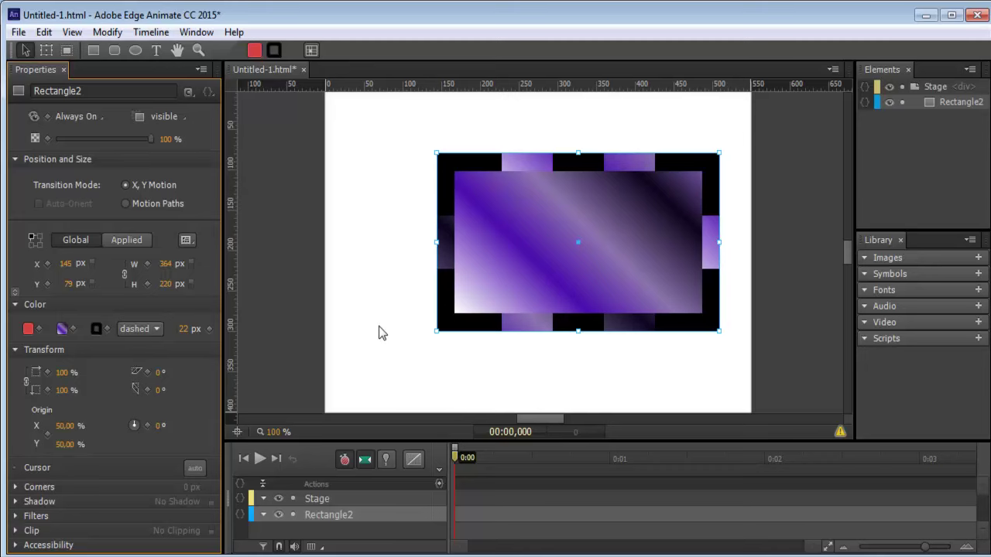
{"action": "left_click", "coordinate": [134, 332]}
{"action": "left_click", "coordinate": [147, 365]}
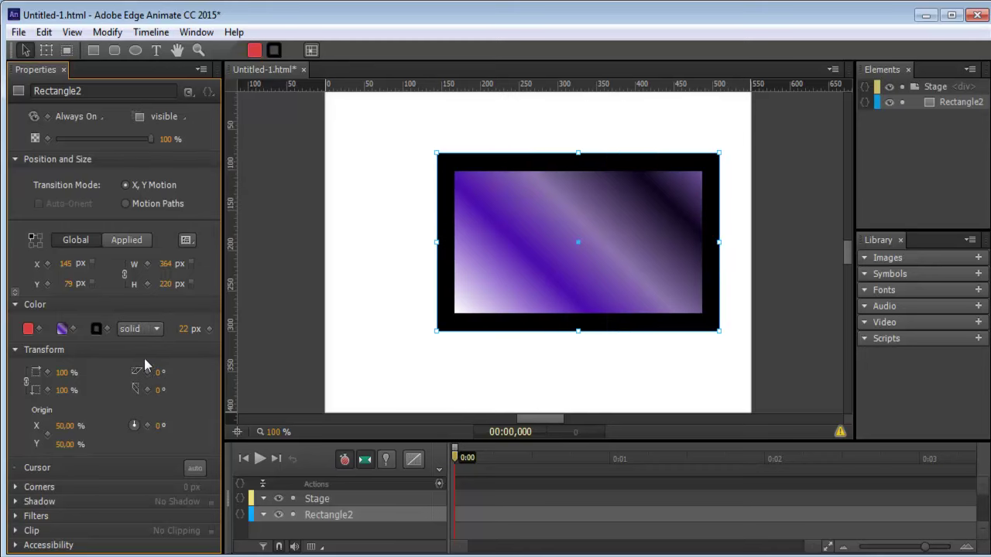
{"action": "left_click", "coordinate": [134, 330]}
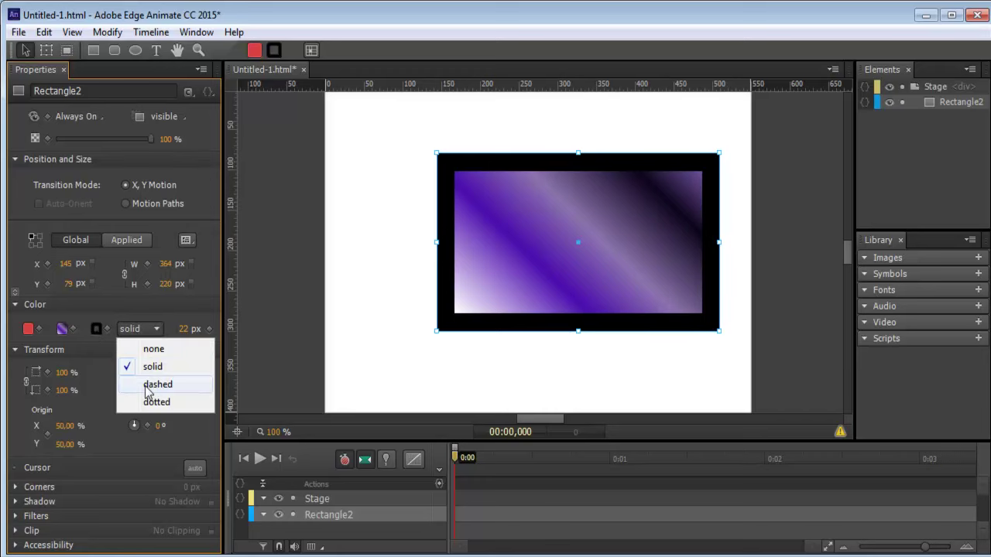
{"action": "left_click", "coordinate": [146, 385]}
Set the border colour to semi-transparent black, rgba(0,0,0,0.70).
{"action": "left_click", "coordinate": [96, 329]}
{"action": "mouse_move", "coordinate": [102, 224]}
{"action": "left_mouse_down"}
{"action": "mouse_move", "coordinate": [146, 179]}
{"action": "mouse_move", "coordinate": [166, 139]}
{"action": "mouse_move", "coordinate": [159, 195]}
{"action": "mouse_move", "coordinate": [101, 214]}
{"action": "mouse_move", "coordinate": [86, 239]}
{"action": "mouse_move", "coordinate": [103, 217]}
{"action": "left_mouse_up"}
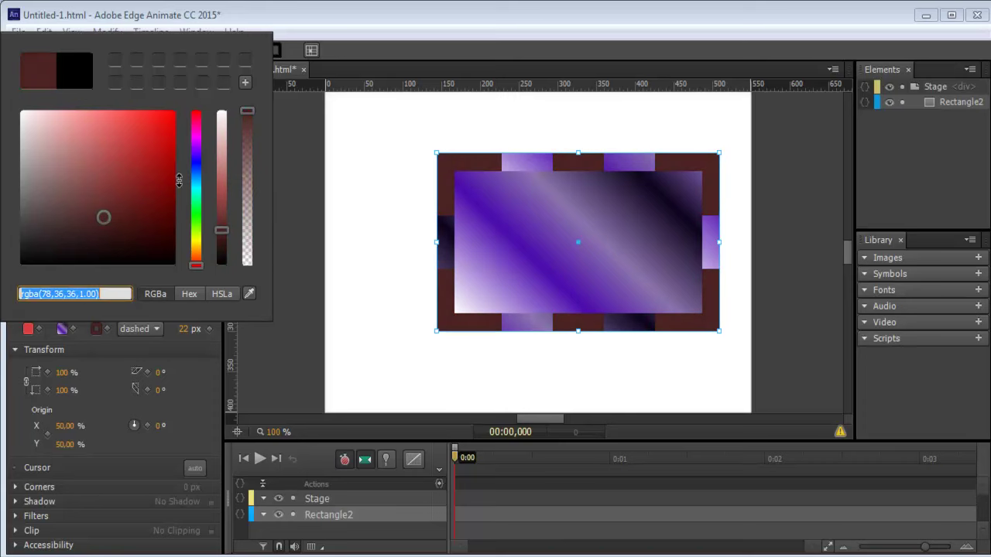
{"action": "mouse_move", "coordinate": [253, 117]}
{"action": "left_mouse_down"}
{"action": "mouse_move", "coordinate": [223, 297]}
{"action": "mouse_move", "coordinate": [230, 141]}
{"action": "mouse_move", "coordinate": [231, 277]}
{"action": "left_mouse_up"}
{"action": "left_click_drag", "start_coordinate": [248, 218], "coordinate": [250, 158]}
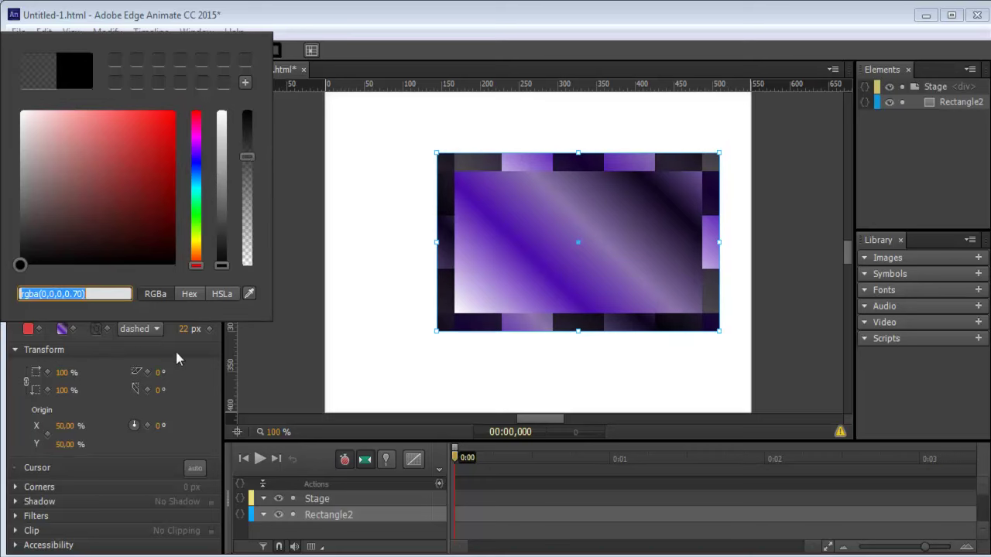
Make the border solid and 9 px wide, and move the rectangle to about X 104, Y 81 px.
{"action": "left_click", "coordinate": [133, 331]}
{"action": "left_click", "coordinate": [140, 333]}
{"action": "left_click", "coordinate": [152, 366]}
{"action": "left_click_drag", "start_coordinate": [511, 242], "coordinate": [470, 245]}
{"action": "left_click_drag", "start_coordinate": [189, 334], "coordinate": [176, 334]}
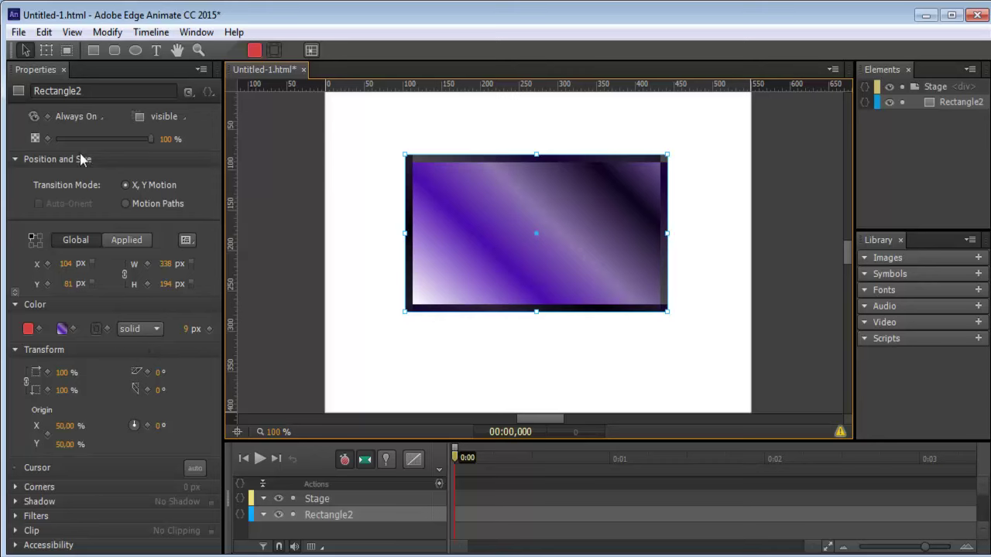
Set the rectangle's X position to 106 px and its size proportionally to 331 by 190 px, keeping opacity at 100%.
{"action": "mouse_move", "coordinate": [151, 140]}
{"action": "left_mouse_down"}
{"action": "mouse_move", "coordinate": [114, 140]}
{"action": "mouse_move", "coordinate": [159, 142]}
{"action": "left_mouse_up"}
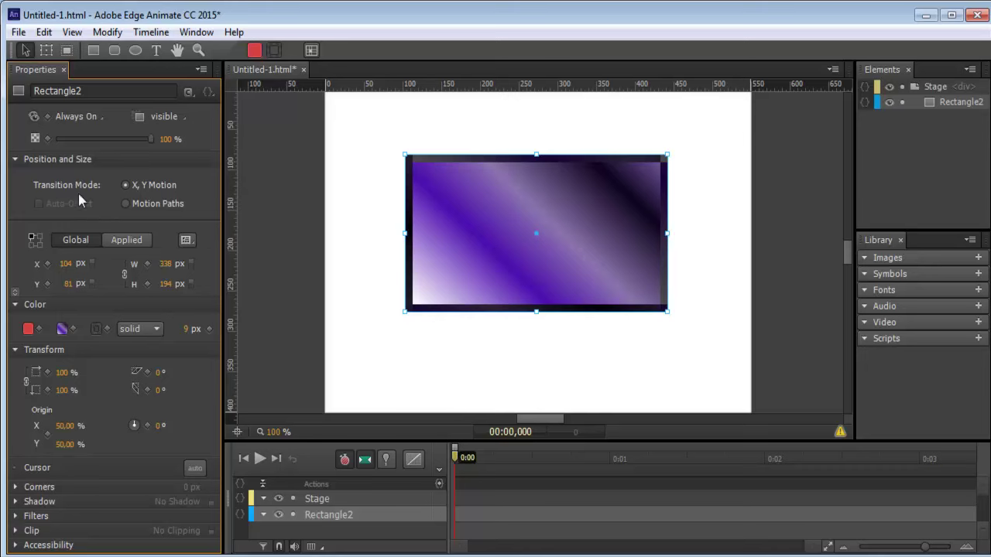
{"action": "mouse_move", "coordinate": [65, 264]}
{"action": "left_mouse_down"}
{"action": "mouse_move", "coordinate": [101, 264]}
{"action": "mouse_move", "coordinate": [65, 266]}
{"action": "left_mouse_up"}
{"action": "mouse_move", "coordinate": [167, 264]}
{"action": "left_mouse_down"}
{"action": "mouse_move", "coordinate": [202, 261]}
{"action": "mouse_move", "coordinate": [167, 265]}
{"action": "left_mouse_up"}
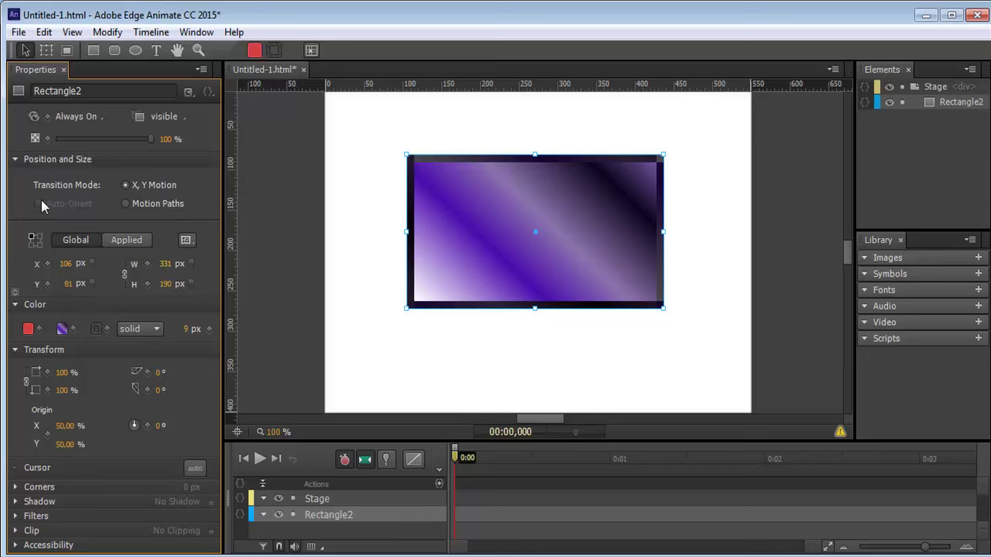
{"action": "left_click", "coordinate": [16, 159]}
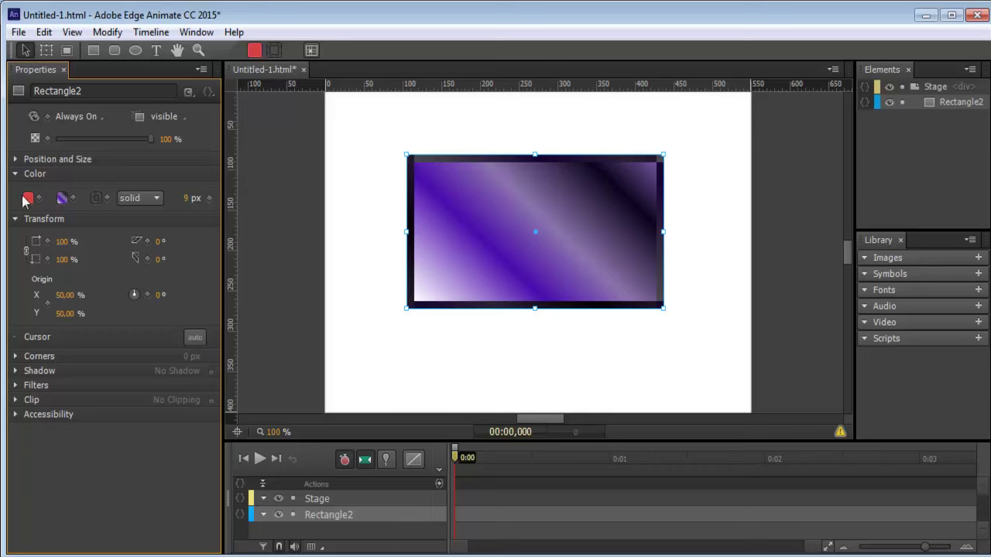
Try skewing the rectangle 23° horizontally and 11° vertically, and reset both skew values to 0°.
{"action": "mouse_move", "coordinate": [157, 243]}
{"action": "left_mouse_down"}
{"action": "mouse_move", "coordinate": [180, 238]}
{"action": "mouse_move", "coordinate": [127, 242]}
{"action": "mouse_move", "coordinate": [172, 243]}
{"action": "mouse_move", "coordinate": [133, 264]}
{"action": "mouse_move", "coordinate": [159, 258]}
{"action": "left_mouse_up"}
{"action": "left_click", "coordinate": [162, 241]}
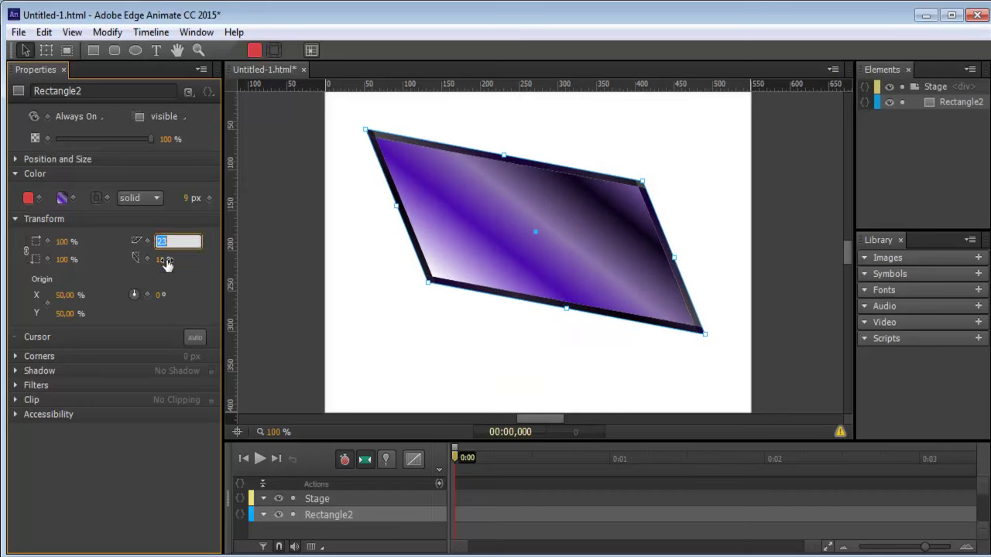
{"action": "type", "text": "0"}
{"action": "key", "text": "Return"}
{"action": "left_click", "coordinate": [159, 258]}
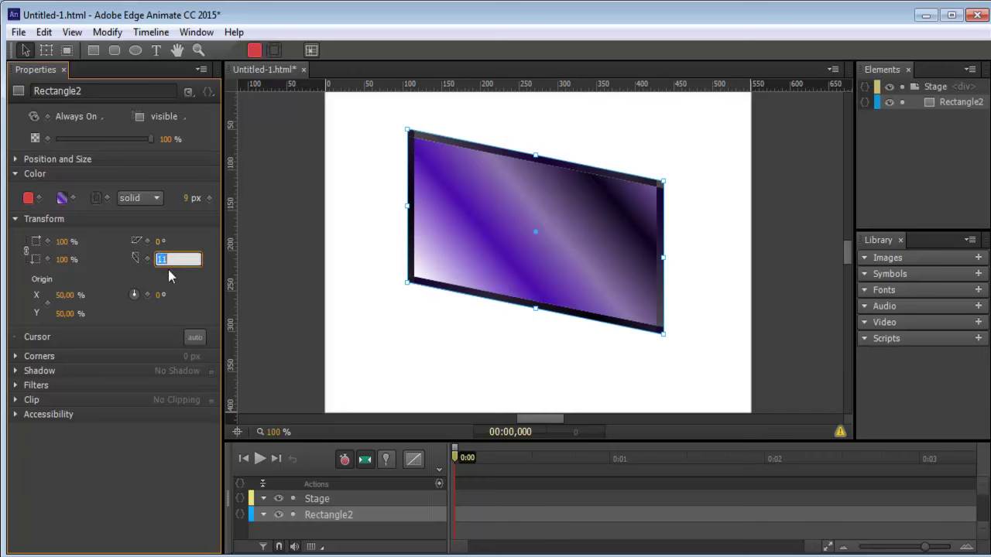
{"action": "type", "text": "0"}
{"action": "key", "text": "Return"}
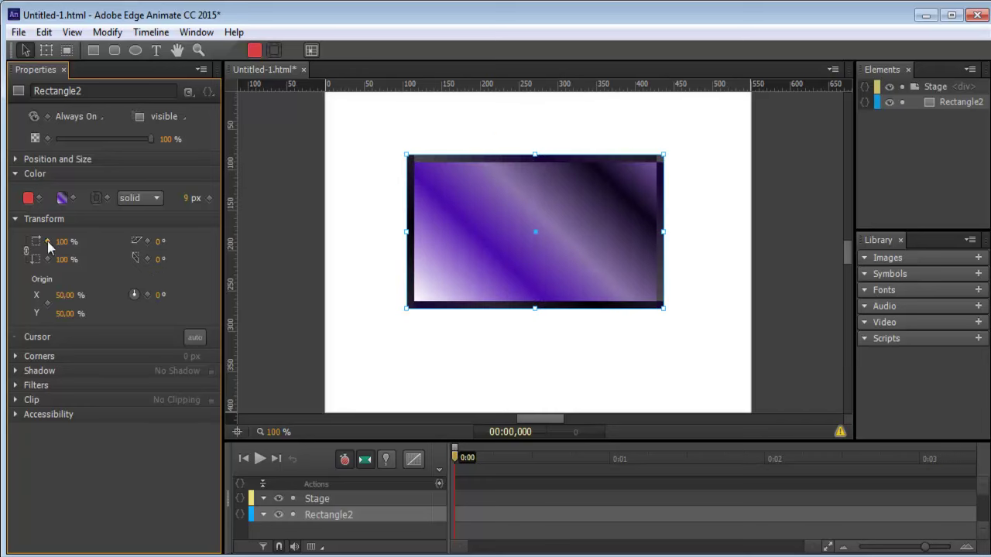
Scale the rectangle to 95% in both directions and shift its transform origin X to 76%.
{"action": "mouse_move", "coordinate": [59, 247]}
{"action": "left_mouse_down"}
{"action": "mouse_move", "coordinate": [105, 241]}
{"action": "mouse_move", "coordinate": [45, 246]}
{"action": "mouse_move", "coordinate": [68, 246]}
{"action": "left_mouse_up"}
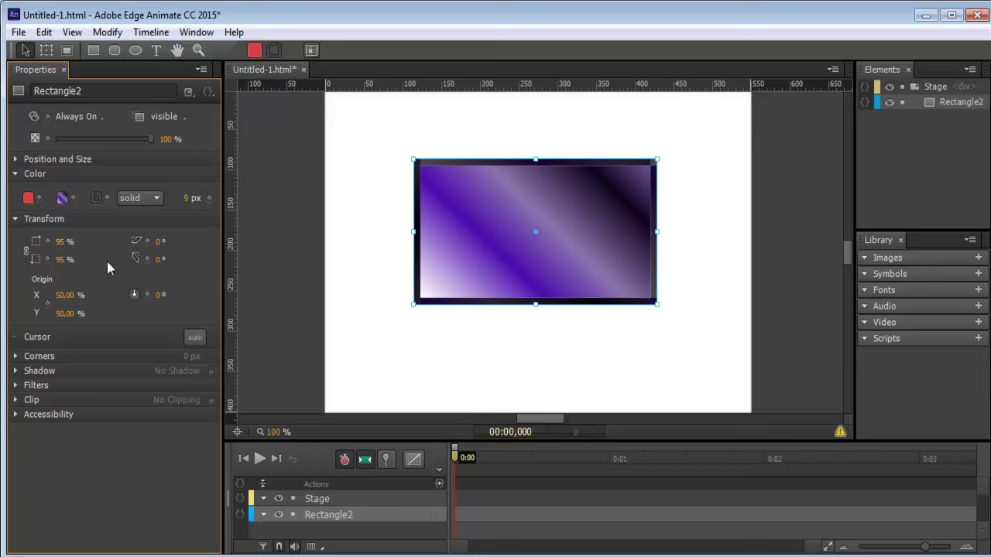
{"action": "mouse_move", "coordinate": [65, 295]}
{"action": "left_mouse_down"}
{"action": "mouse_move", "coordinate": [91, 291]}
{"action": "mouse_move", "coordinate": [60, 295]}
{"action": "mouse_move", "coordinate": [81, 295]}
{"action": "left_mouse_up"}
Try rotating the rectangle slightly around its shifted origin and reset the rotation to 0°.
{"action": "mouse_move", "coordinate": [161, 296]}
{"action": "left_mouse_down"}
{"action": "mouse_move", "coordinate": [189, 295]}
{"action": "mouse_move", "coordinate": [157, 299]}
{"action": "left_mouse_up"}
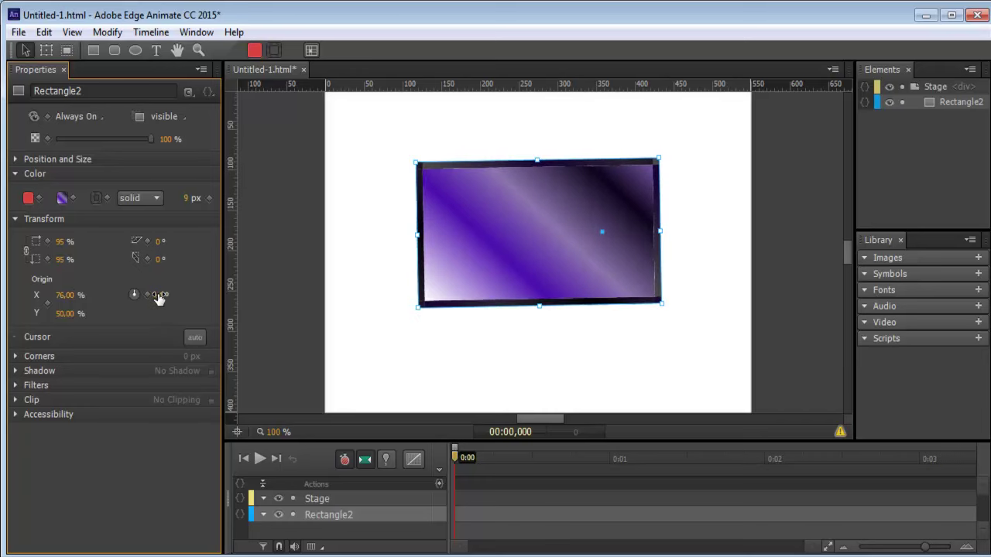
{"action": "left_click", "coordinate": [159, 296]}
{"action": "type", "text": "0"}
{"action": "key", "text": "Return"}
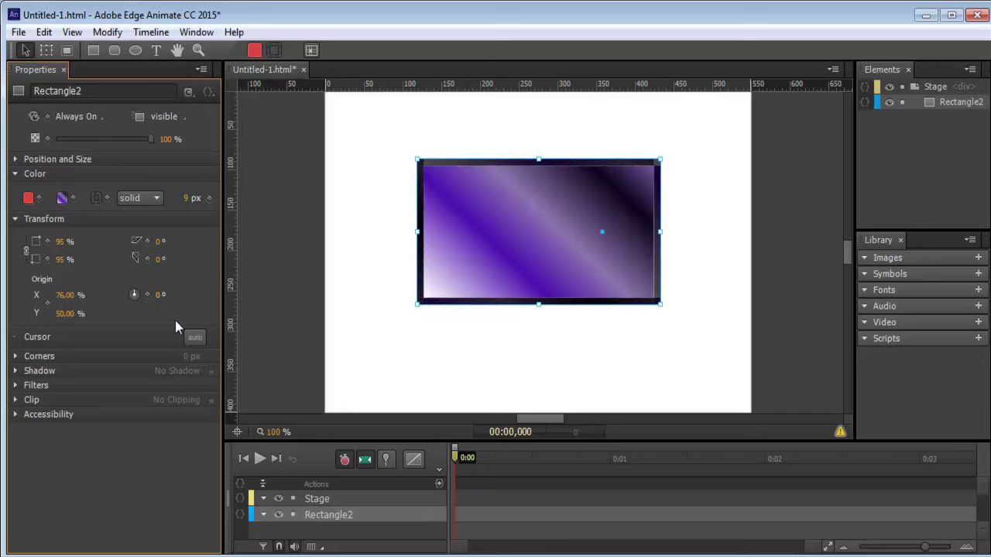
Scale the rectangle down to 27% in both directions and reposition it near the middle of the stage.
{"action": "left_click", "coordinate": [448, 463]}
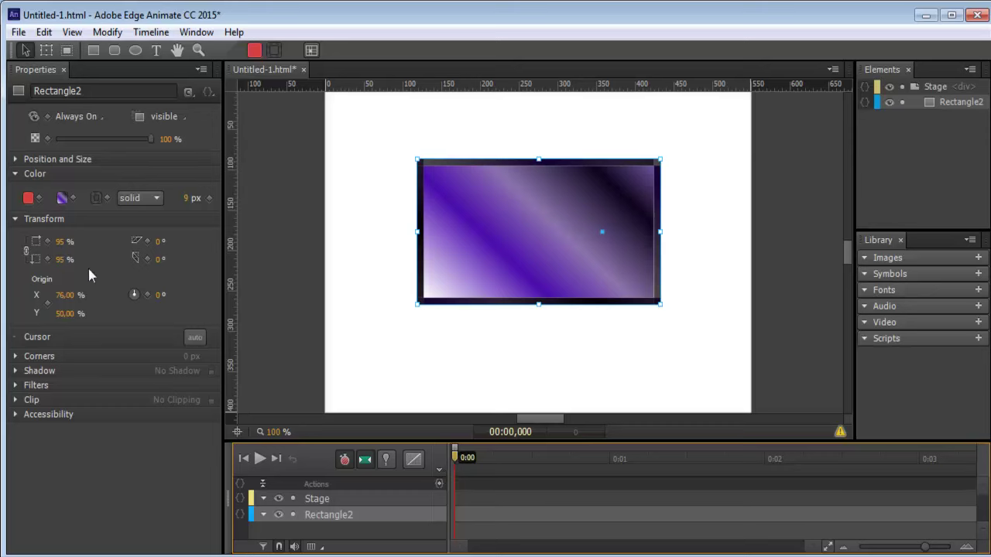
{"action": "left_click_drag", "start_coordinate": [59, 242], "coordinate": [16, 248]}
{"action": "left_click_drag", "start_coordinate": [557, 244], "coordinate": [525, 245]}
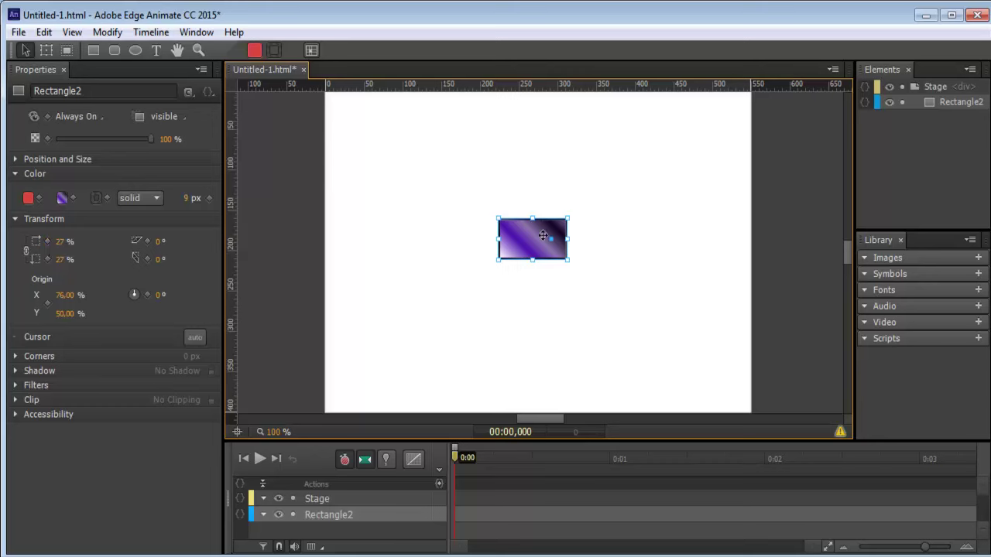
Keyframe the rectangle's horizontal scale at 27% at 0:00, enlarge it to 139% at 0:02, and recentre it on the stage.
{"action": "left_click", "coordinate": [48, 241]}
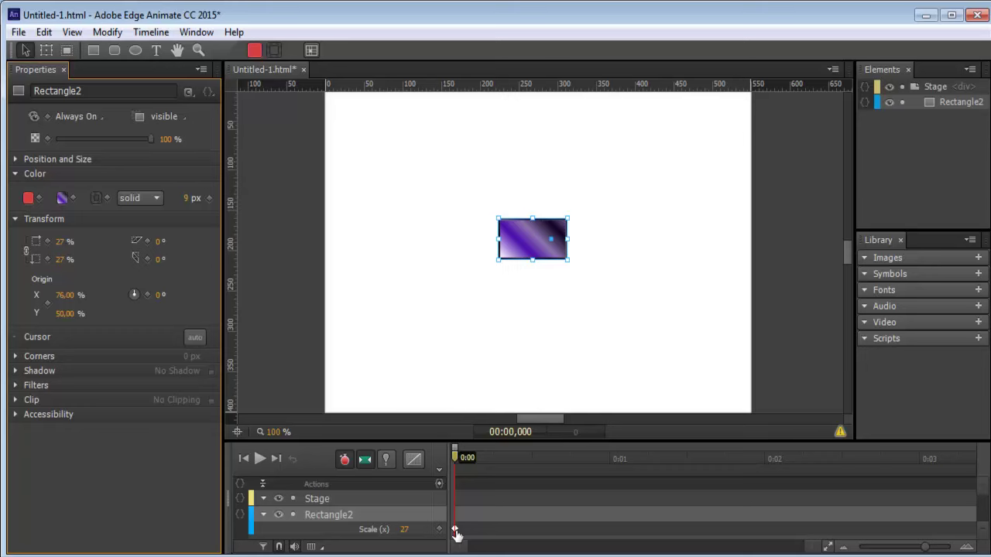
{"action": "left_click_drag", "start_coordinate": [455, 459], "coordinate": [766, 468]}
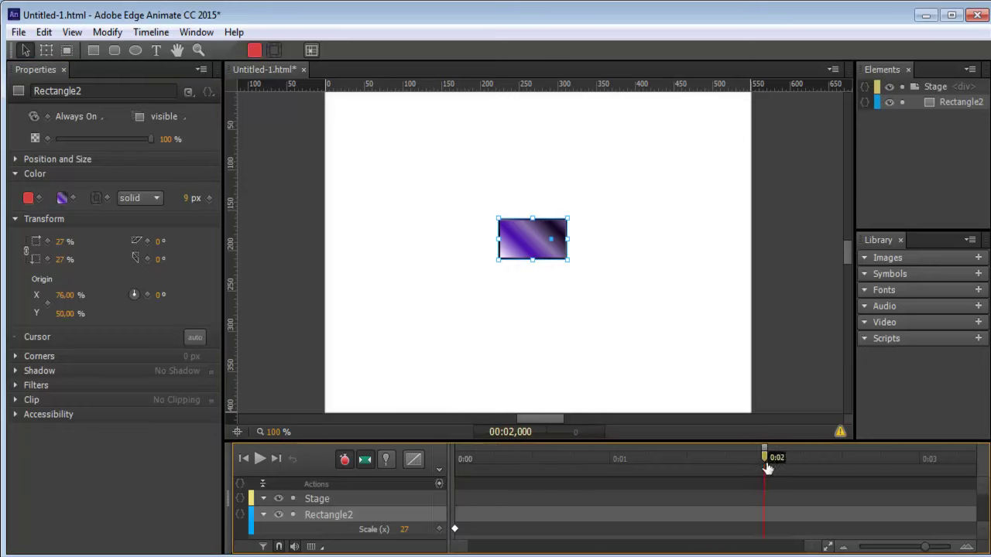
{"action": "left_click_drag", "start_coordinate": [62, 249], "coordinate": [163, 249]}
{"action": "left_click_drag", "start_coordinate": [518, 266], "coordinate": [540, 267]}
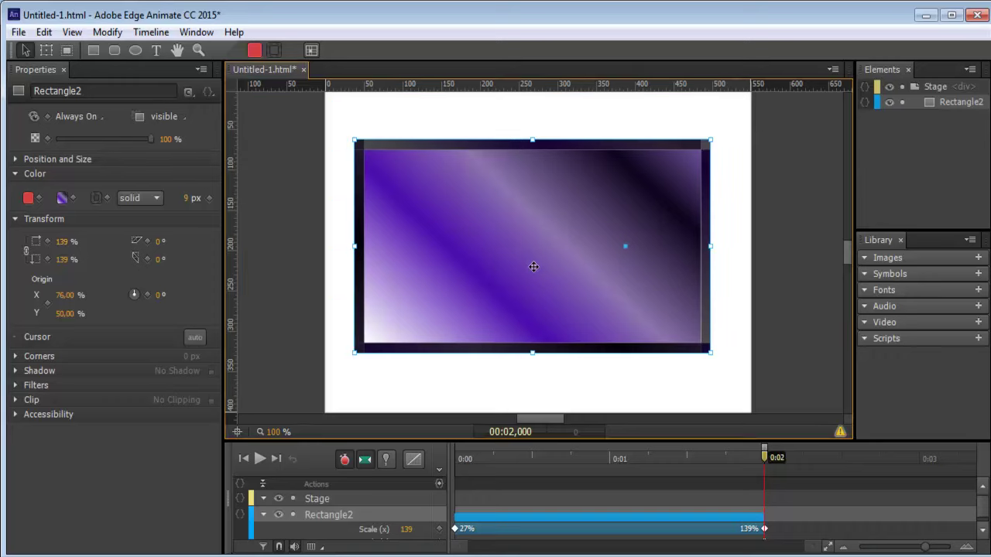
Scrub the timeline back to 0:00 to preview the scale animation, and undo the animation.
{"action": "left_click_drag", "start_coordinate": [771, 467], "coordinate": [454, 507]}
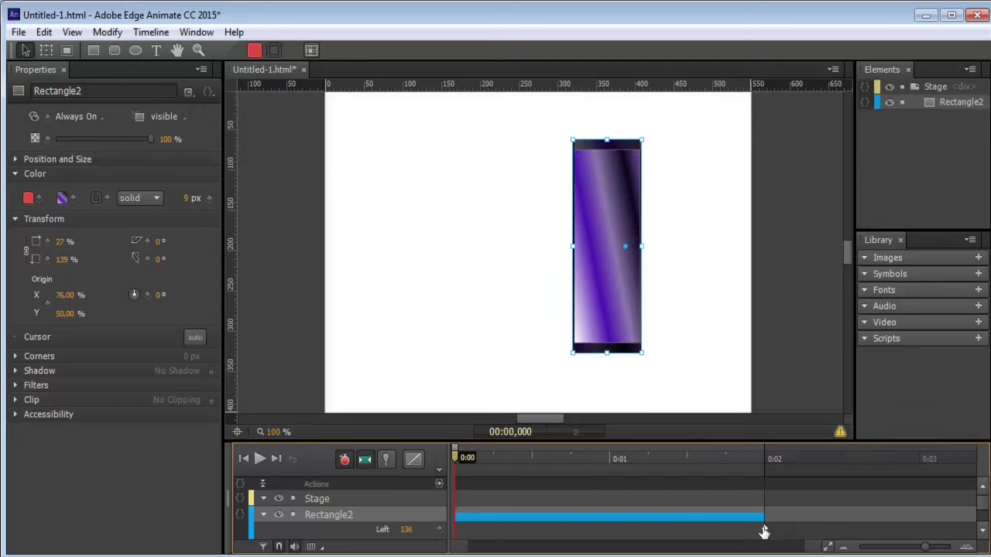
{"action": "key", "text": "ctrl+z"}
{"action": "key", "text": "ctrl+z"}
{"action": "key", "text": "ctrl+z"}
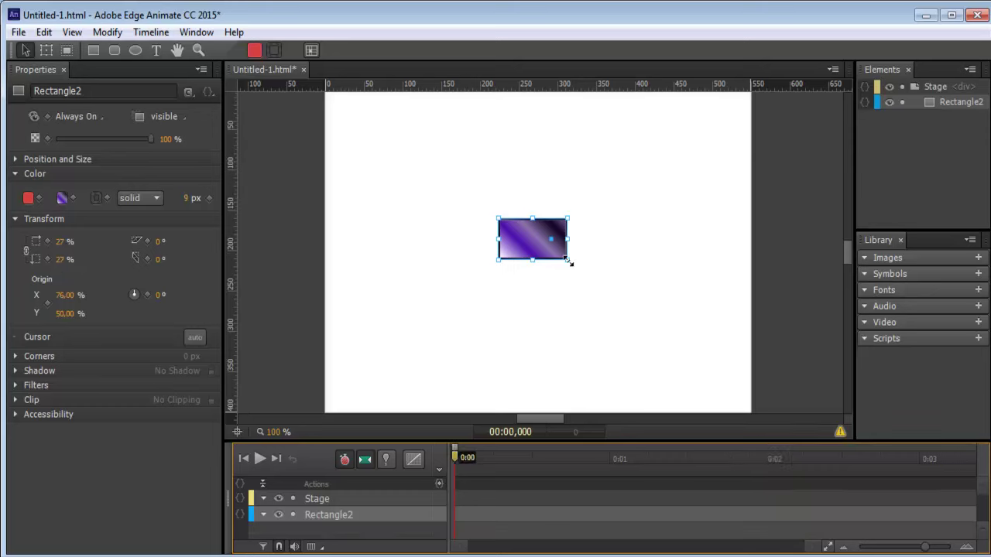
Enlarge the rectangle on the stage to about 275 by 150 px and collapse the transform settings.
{"action": "left_click_drag", "start_coordinate": [566, 259], "coordinate": [482, 226]}
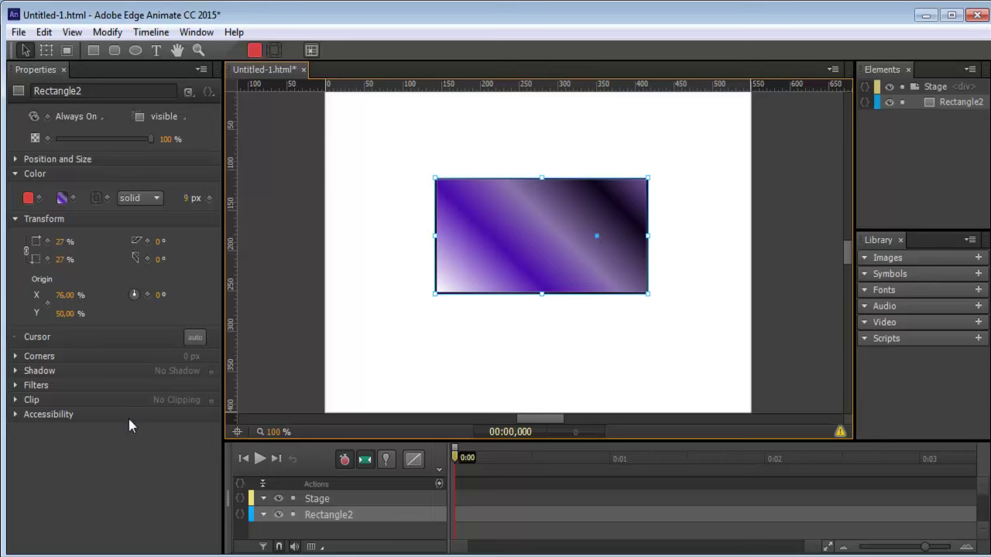
{"action": "left_click", "coordinate": [15, 220]}
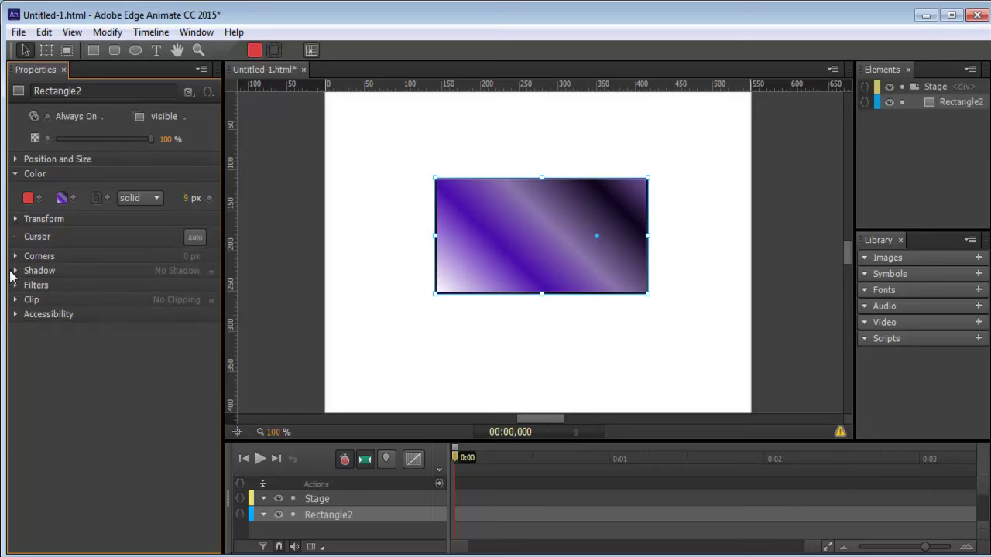
Set the rectangle's mouse cursor style to the pointer hand.
{"action": "left_click", "coordinate": [193, 239]}
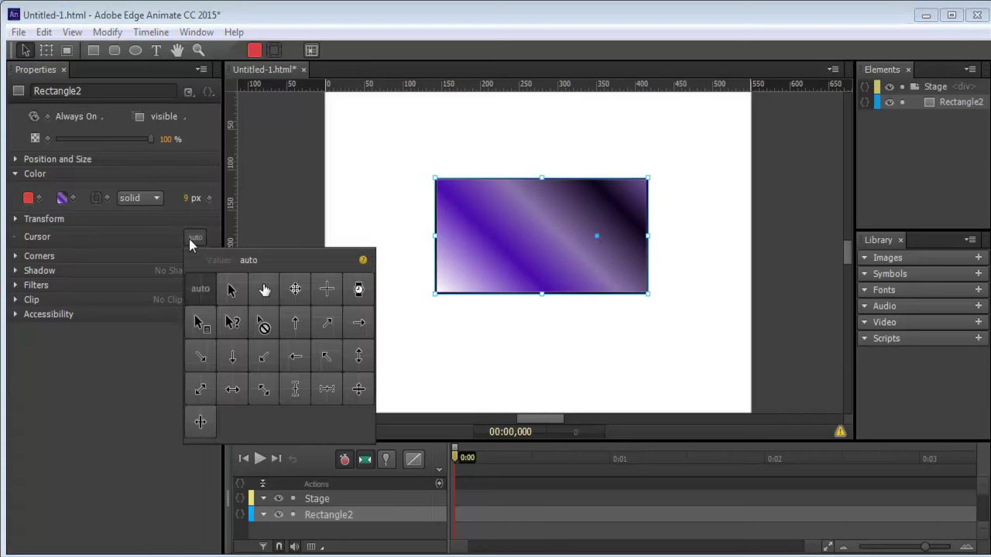
{"action": "left_click", "coordinate": [263, 289]}
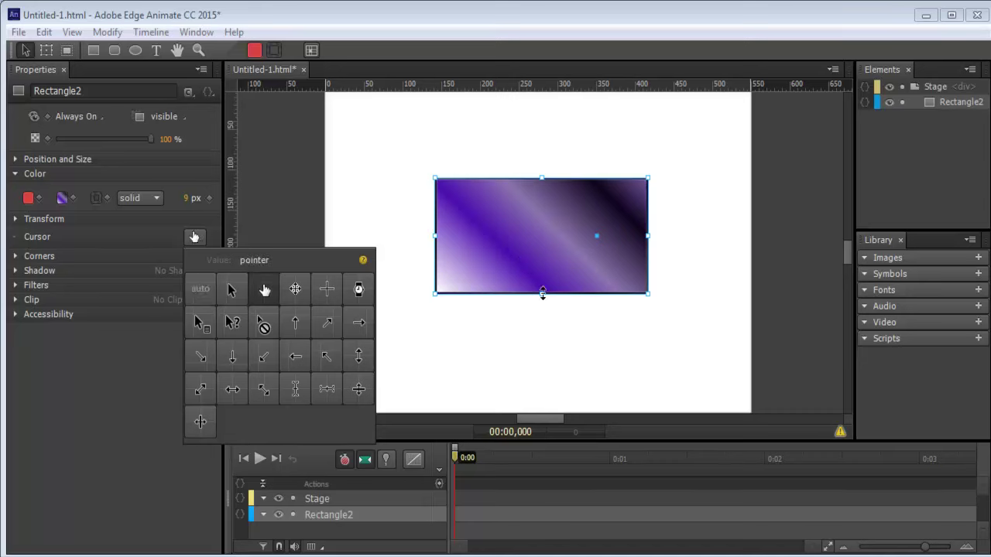
{"action": "left_click", "coordinate": [537, 326]}
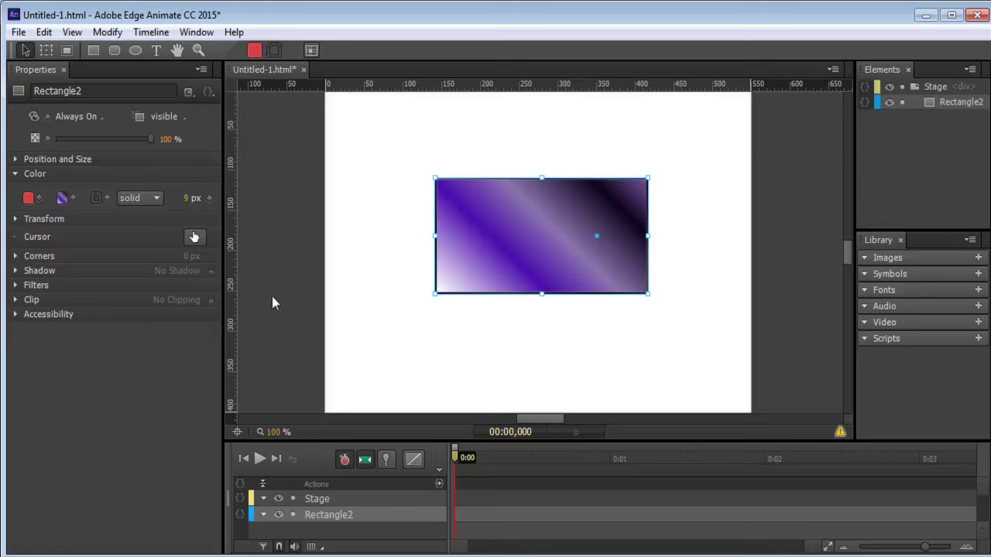
Round the rectangle's corners with a radius of 6% and switch to controlling the four corners individually.
{"action": "left_click", "coordinate": [15, 257]}
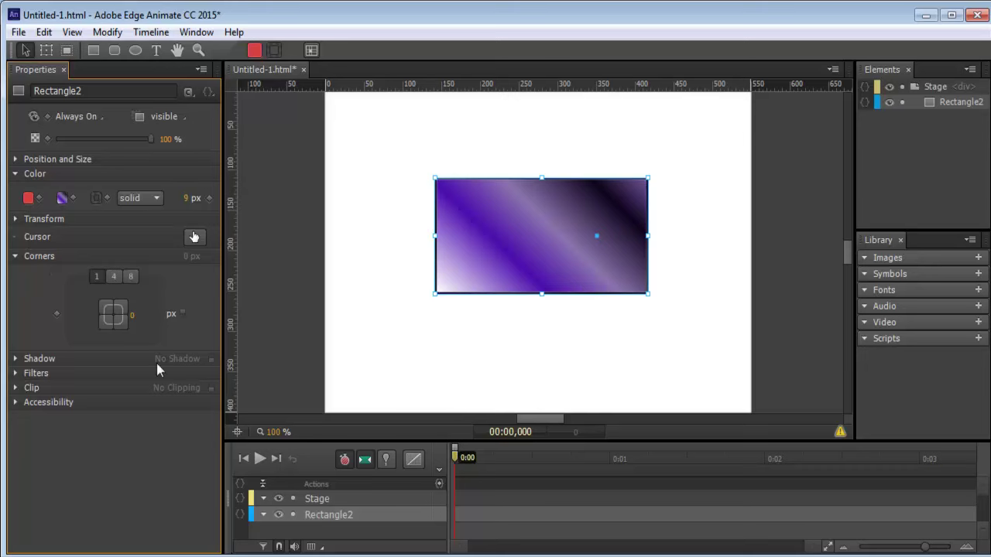
{"action": "left_click", "coordinate": [182, 314]}
{"action": "left_click", "coordinate": [134, 320]}
{"action": "type", "text": "5,5"}
{"action": "key", "text": "Return"}
{"action": "left_click", "coordinate": [114, 277]}
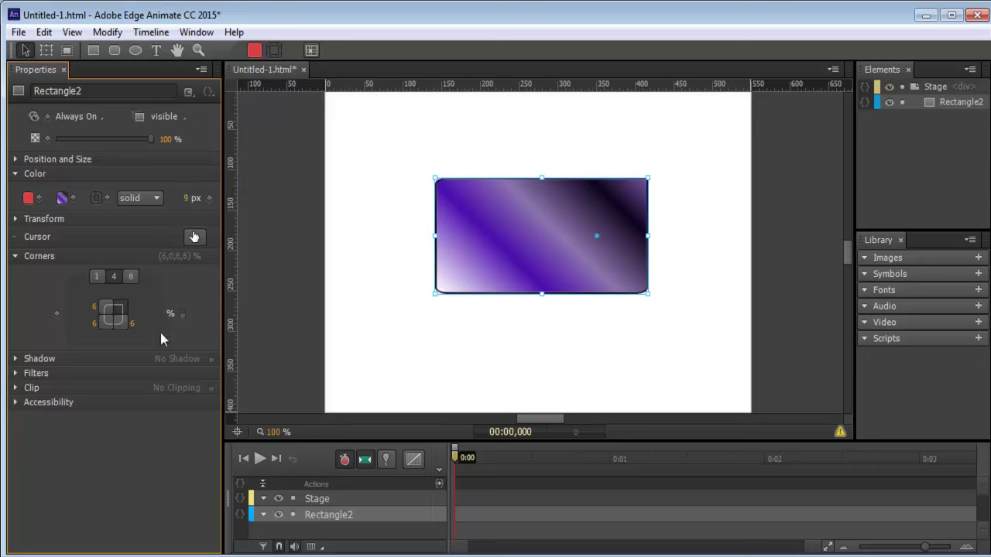
Change the corner units to pixels, setting the rectangle's lower-right radius to 54 px and upper-right radius to 133 px.
{"action": "left_click", "coordinate": [183, 314]}
{"action": "left_click_drag", "start_coordinate": [135, 329], "coordinate": [159, 326]}
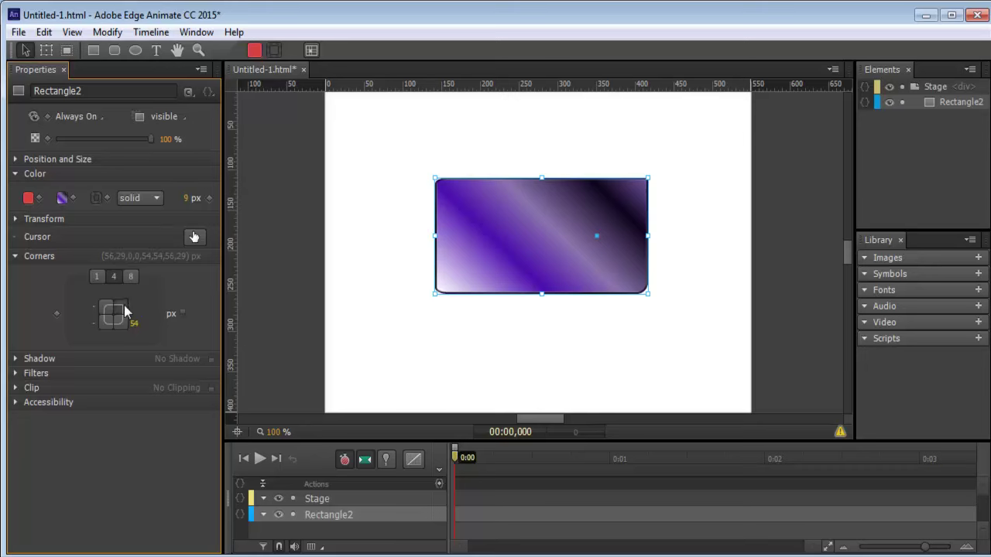
{"action": "left_click_drag", "start_coordinate": [132, 307], "coordinate": [236, 300]}
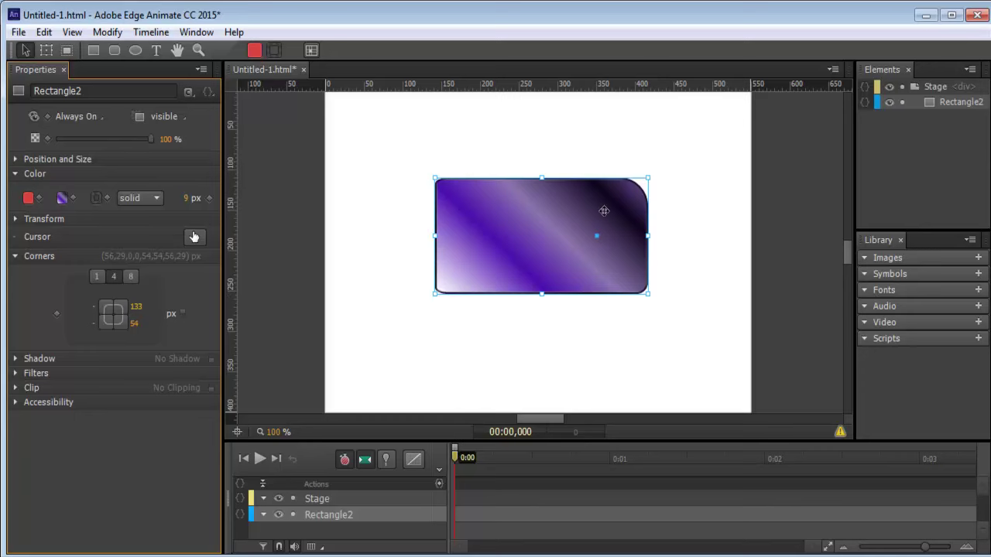
{"action": "left_click", "coordinate": [561, 333]}
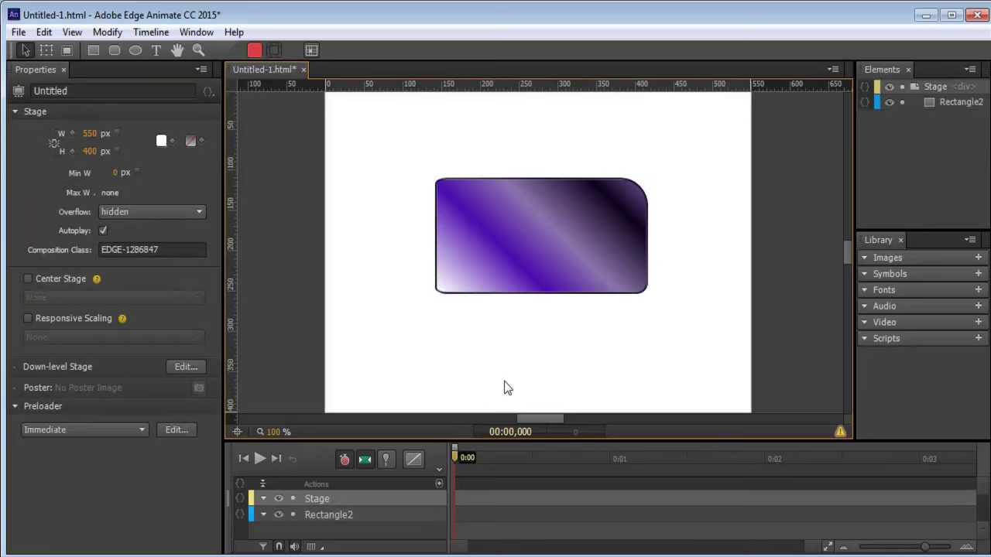
Reselect the rectangle, view its eight-value and single-value corner radius modes, and collapse the corner settings.
{"action": "left_click", "coordinate": [520, 259]}
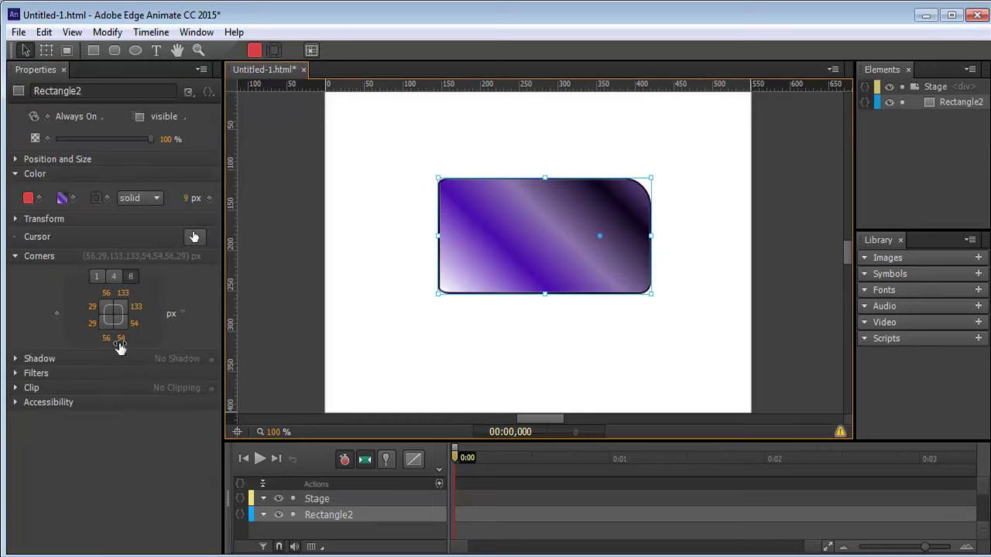
{"action": "left_click", "coordinate": [97, 279]}
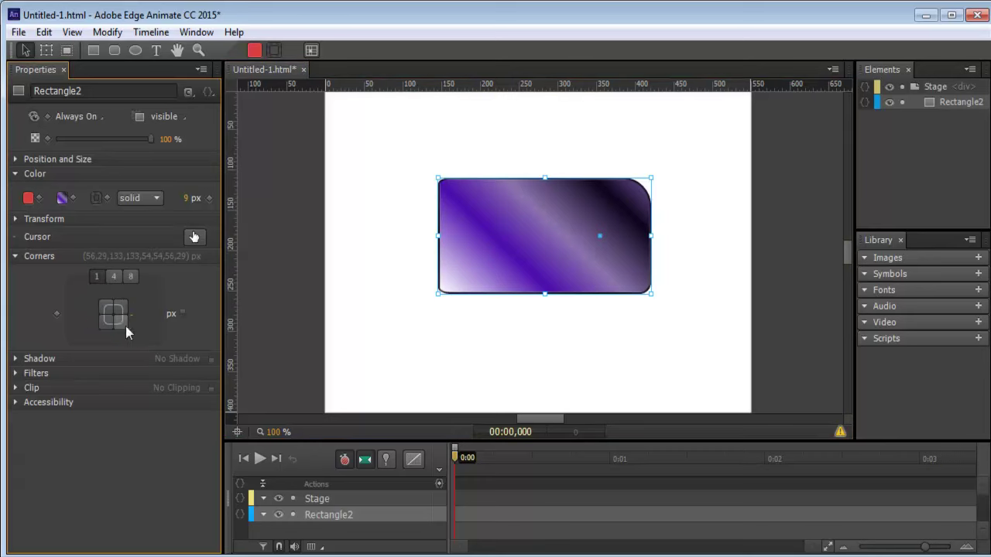
{"action": "left_click", "coordinate": [15, 257]}
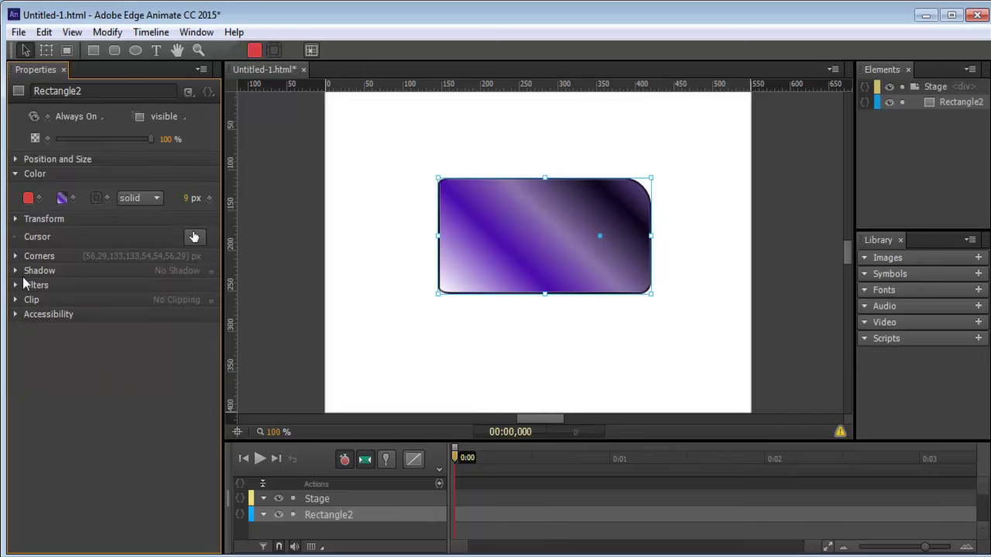